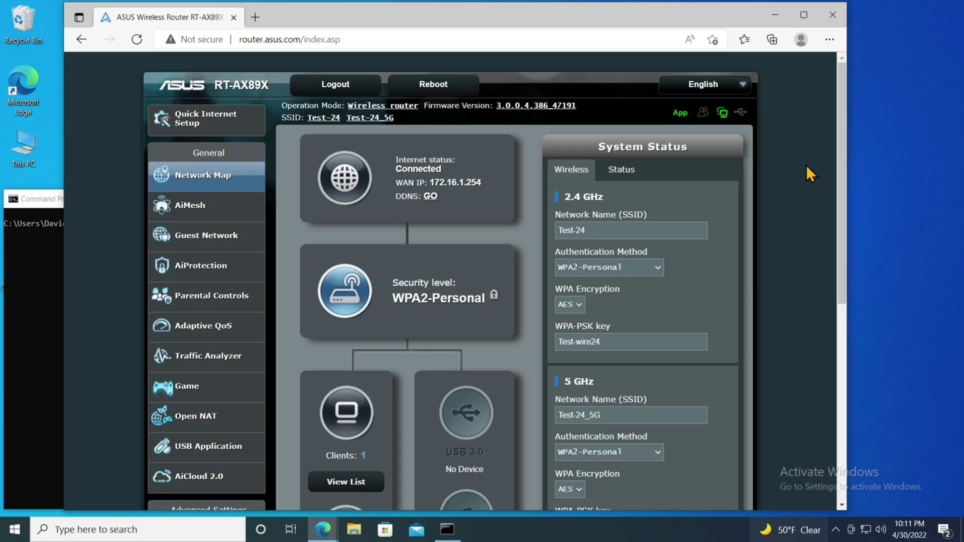
- Review the list of connected clients on the router's network map, then close it
scroll(808, 163, "down", 1)
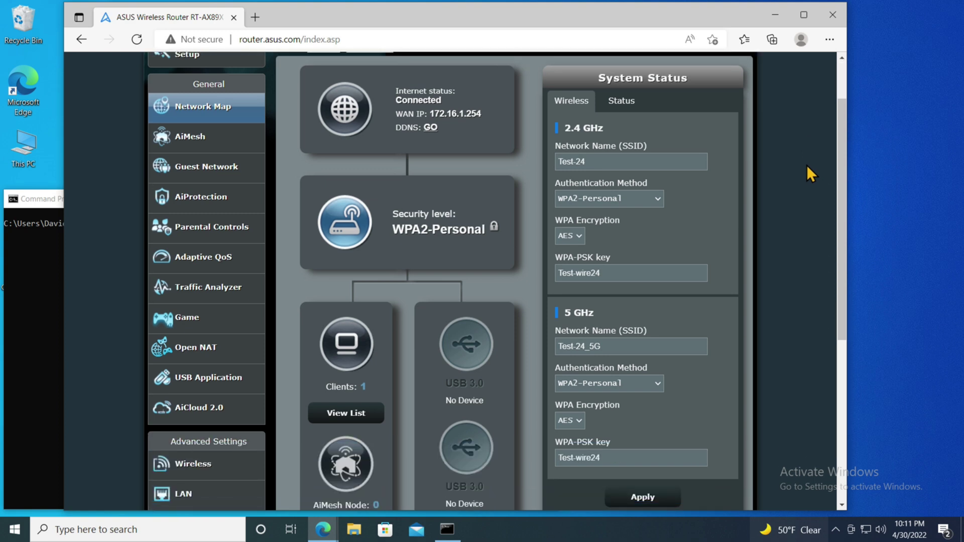
scroll(807, 174, "down", 1)
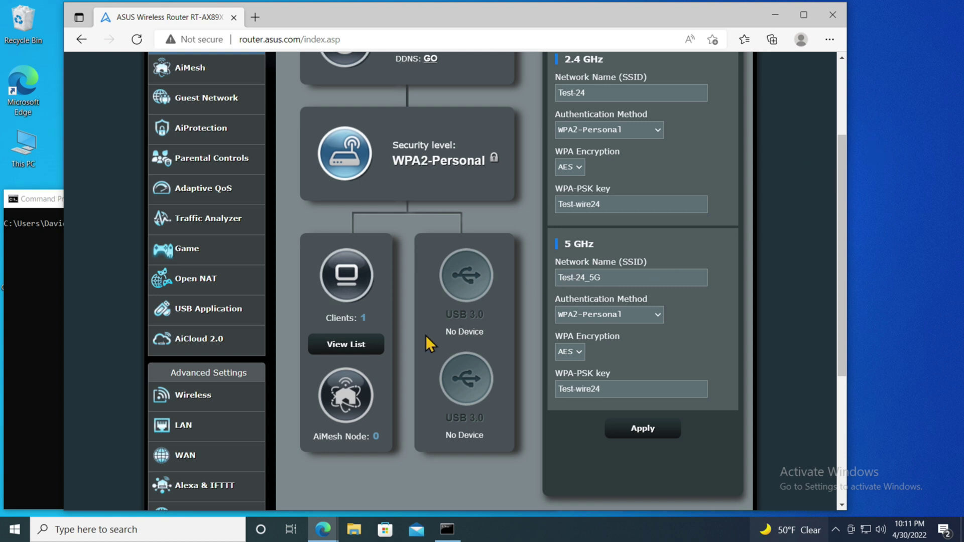
left_click(347, 350)
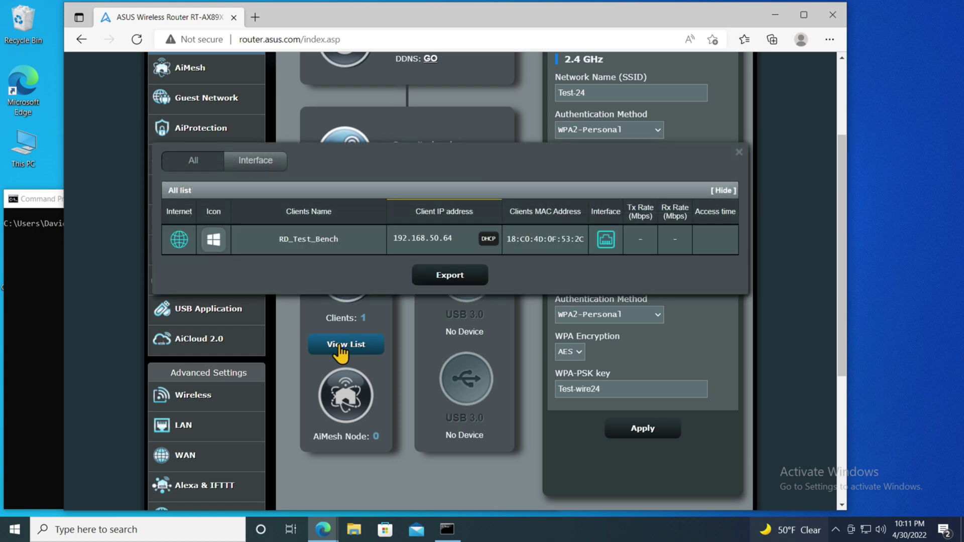
scroll(756, 318, "up", 3)
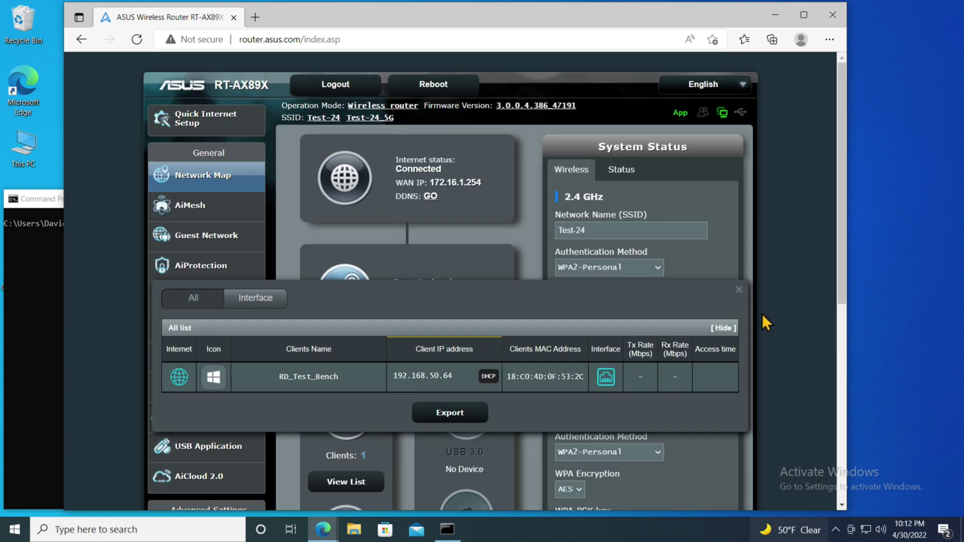
left_click(739, 290)
scroll(750, 300, "down", 3)
scroll(746, 303, "up", 3)
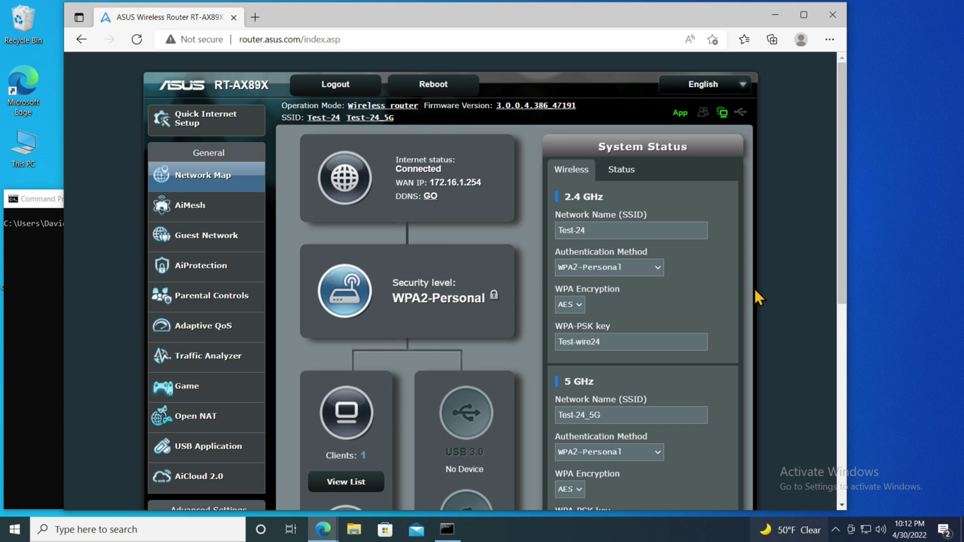
scroll(756, 292, "down", 5)
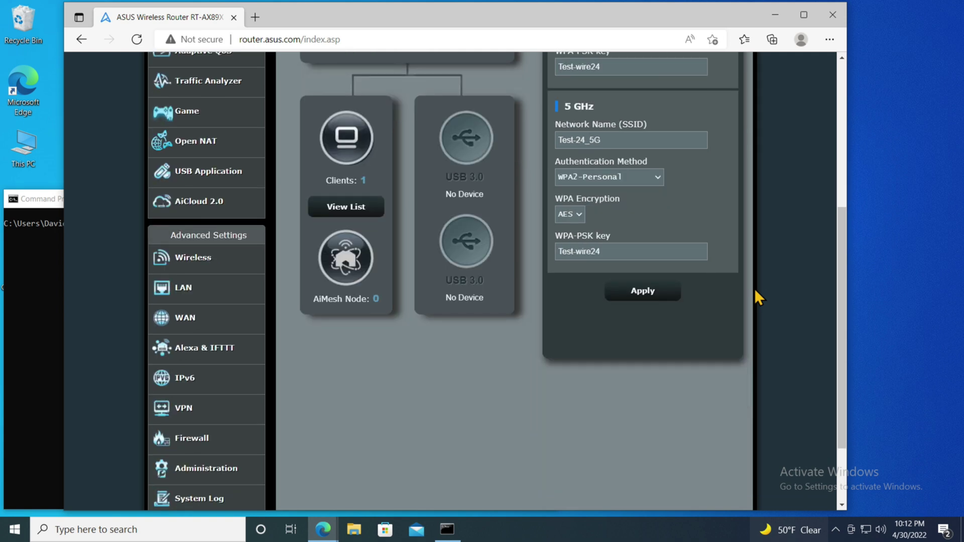
- Open the WAN page for Static IP 172.16.1.254 and check the WAN Aggregation LAN port options
left_click(184, 330)
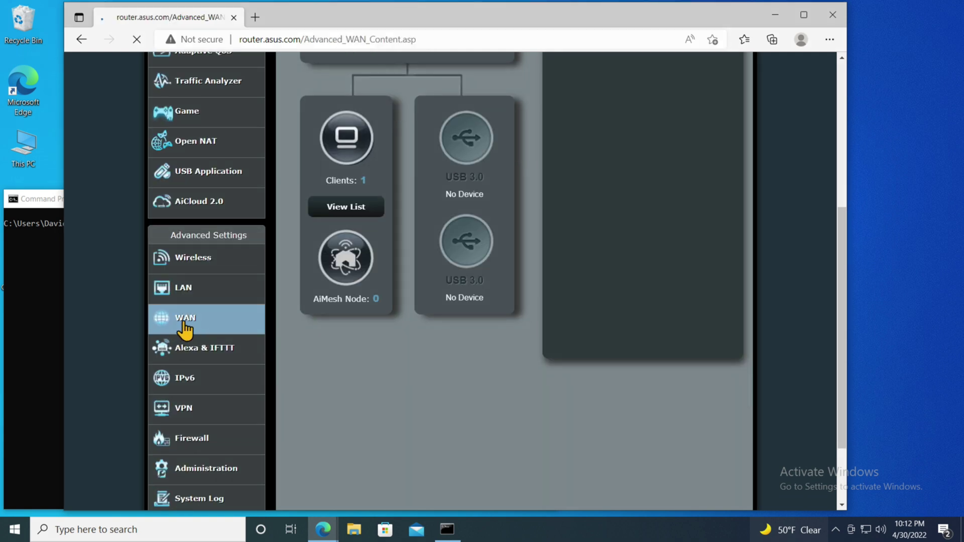
scroll(485, 203, "down", 5)
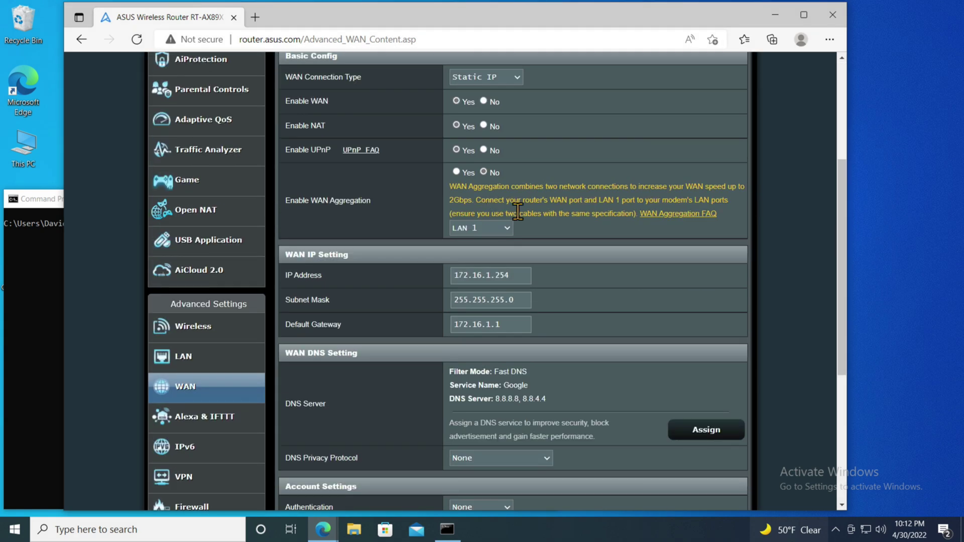
scroll(565, 256, "down", 1)
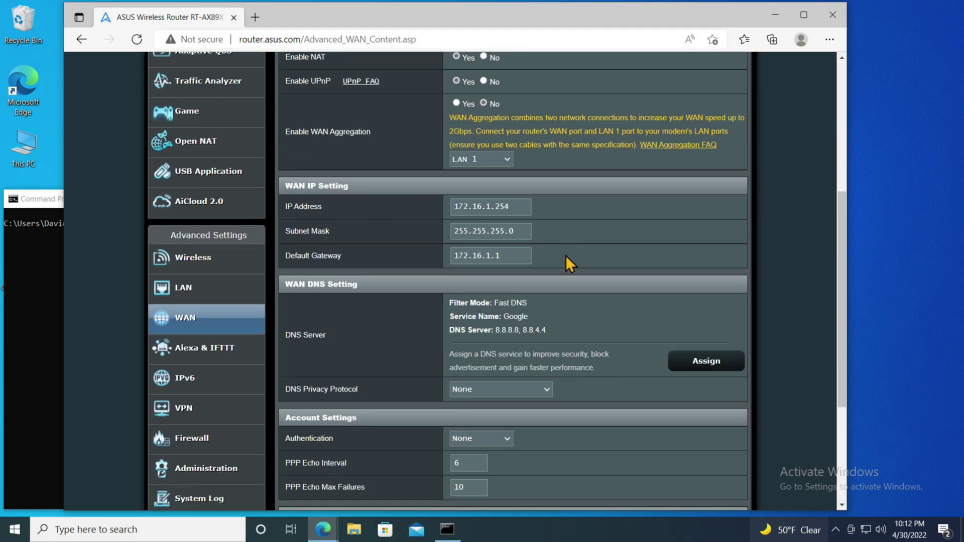
scroll(566, 256, "up", 1)
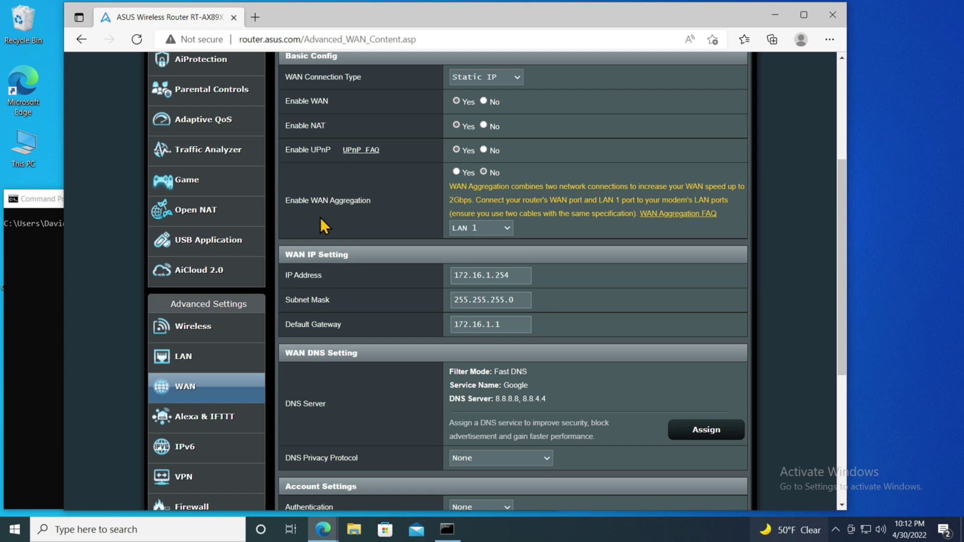
left_click(508, 227)
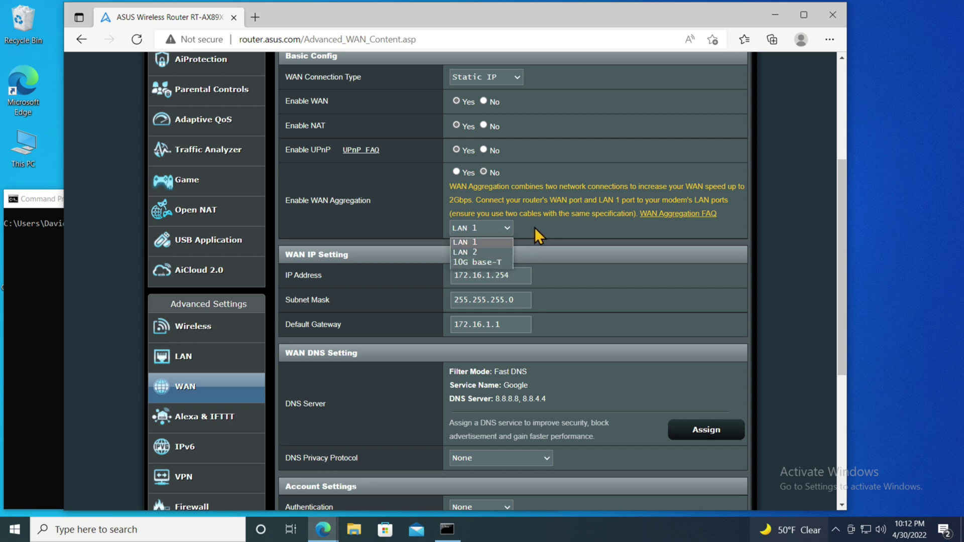
scroll(542, 228, "up", 3)
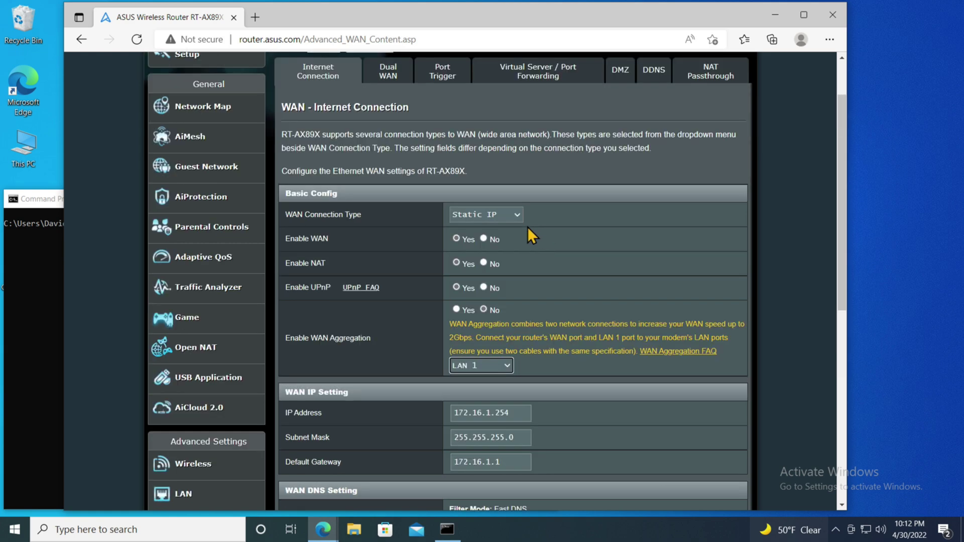
scroll(417, 123, "up", 2)
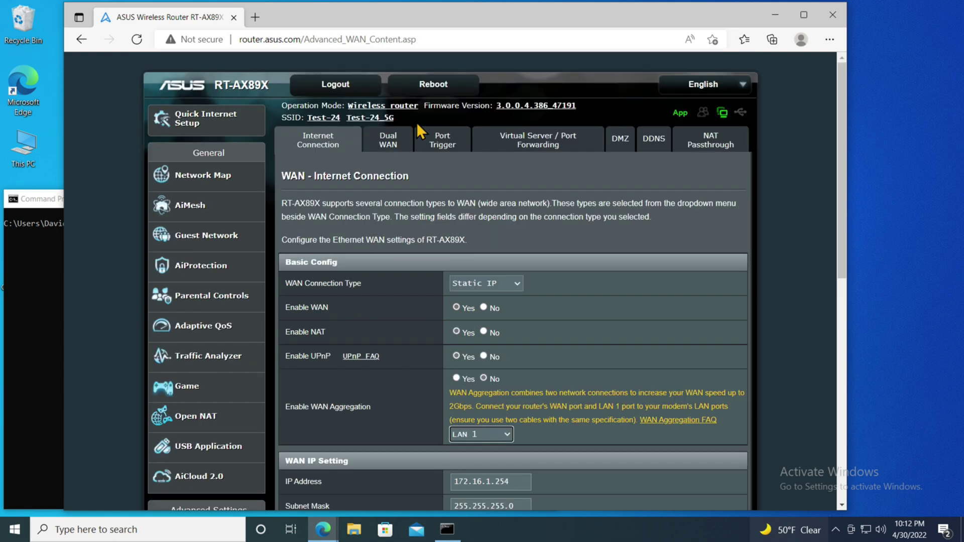
- On the Dual WAN tab, choose 10G SFP+ as Primary WAN, apply, and confirm the reboot
left_click(388, 152)
scroll(637, 262, "down", 3)
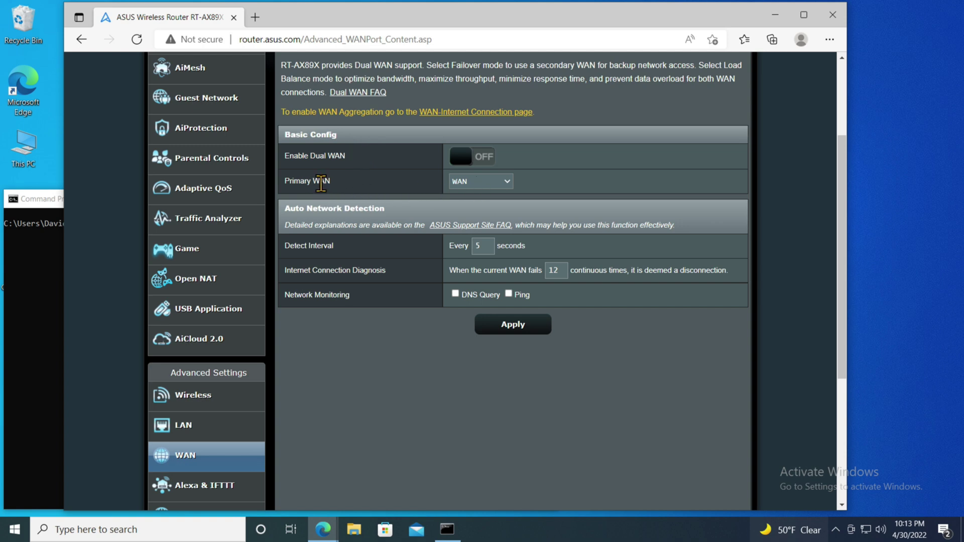
left_click(504, 183)
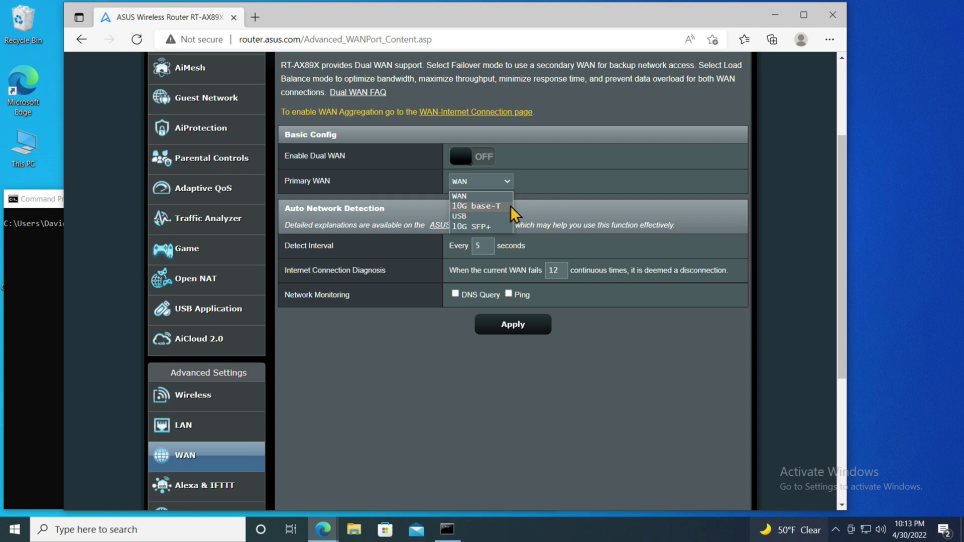
left_click(482, 227)
scroll(600, 203, "up", 1)
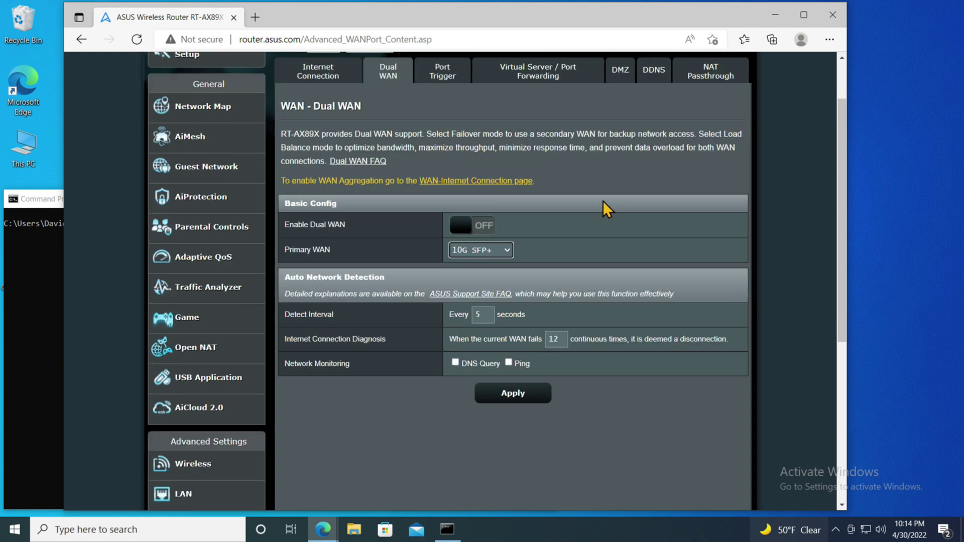
left_click(511, 396)
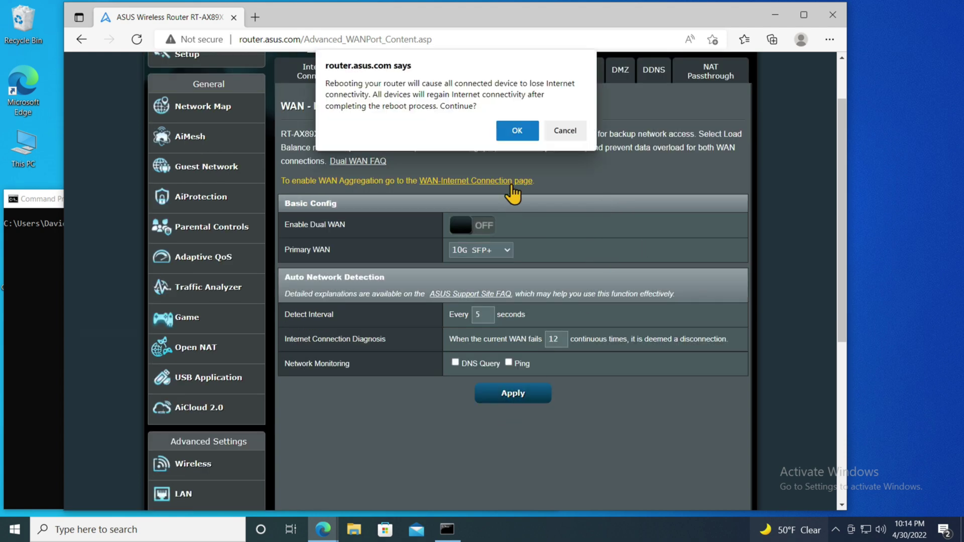
left_click(518, 131)
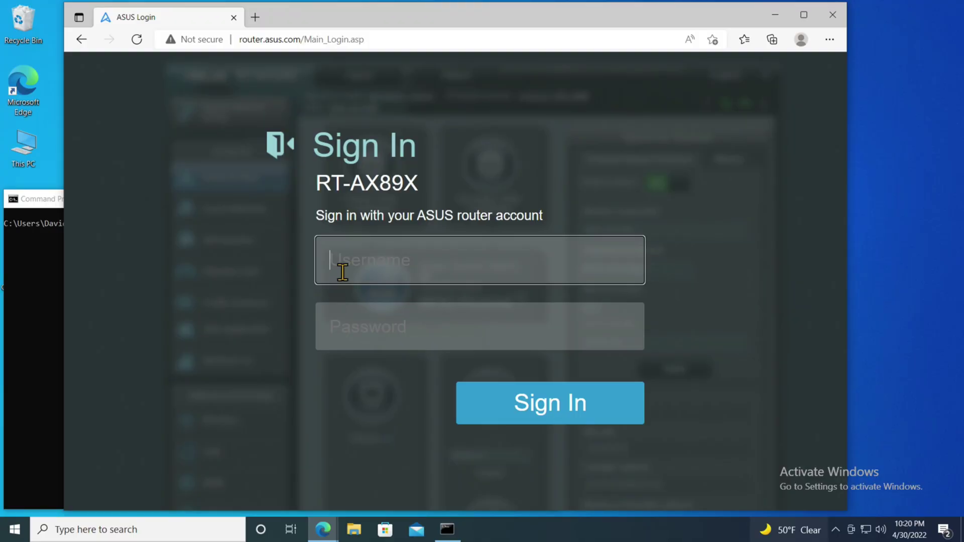
- After the reboot, sign in with the admin username and password
type("Adminx")
key("Tab")
type("Ad")
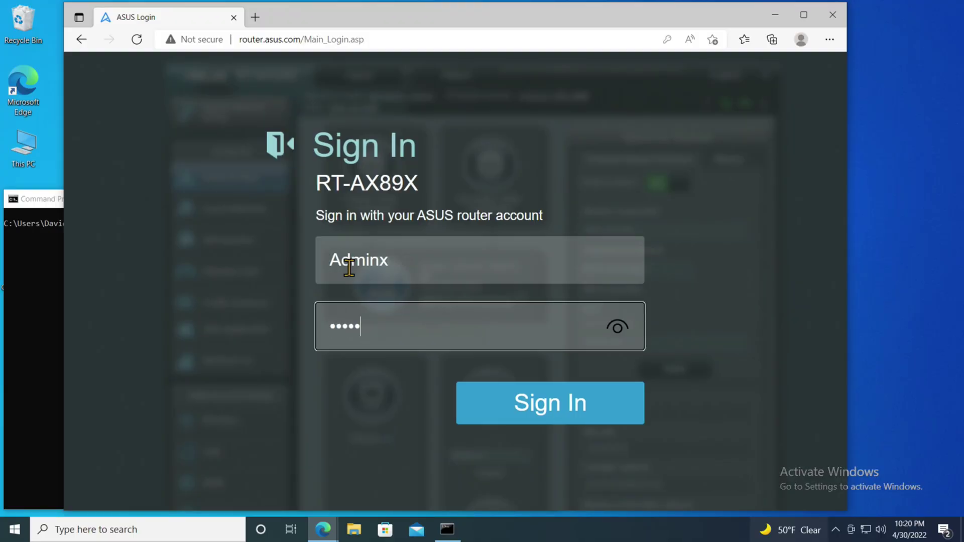
key("Return")
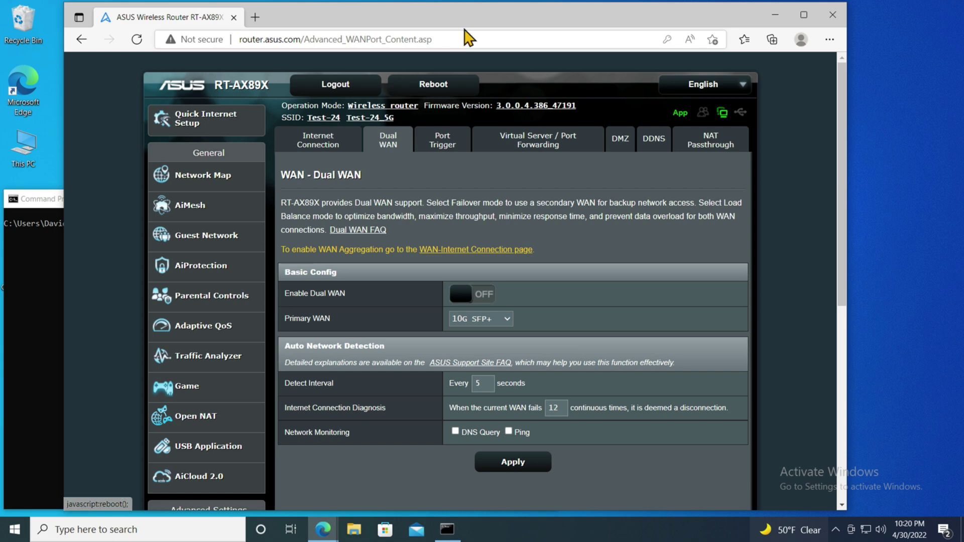
- Run ipconfig in Command Prompt, confirming IPv4 192.168.50.64 and gateway 192.168.50.1
left_click_drag(512, 34, 619, 38)
left_click_drag(108, 200, 163, 124)
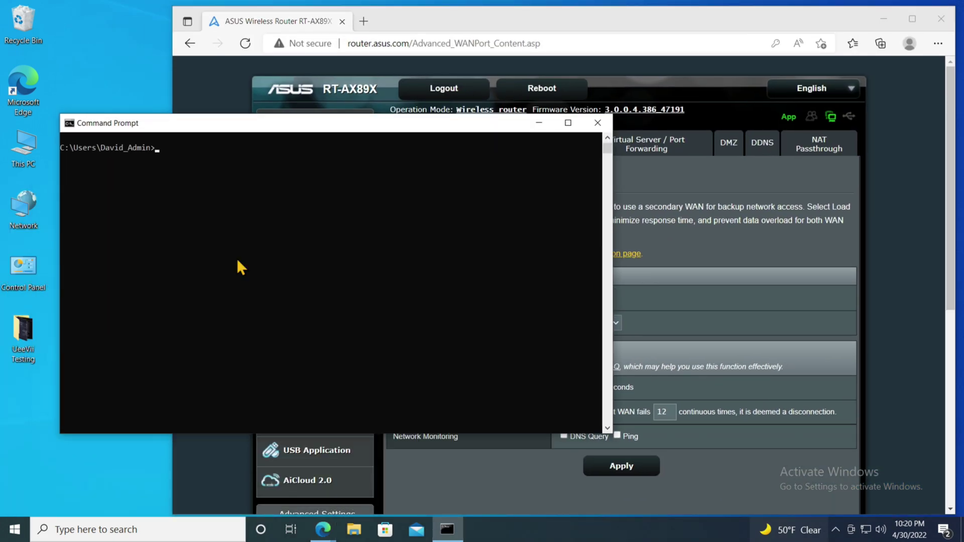
type("ipconfig")
key("Return")
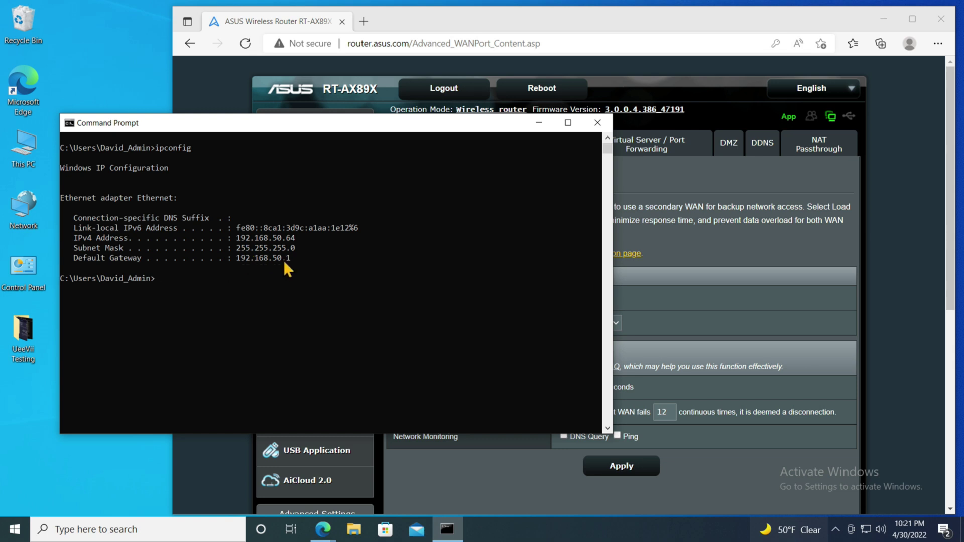
key("alt+Tab")
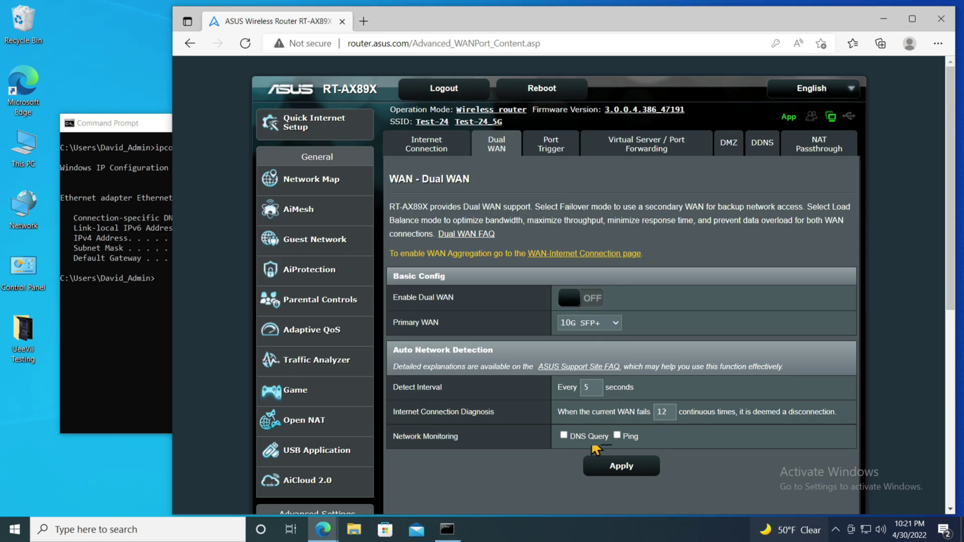
- Start a new Speedtest by Ookla run, replacing the 342.90 / 36.78 Mbps result
mouse_move(332, 538)
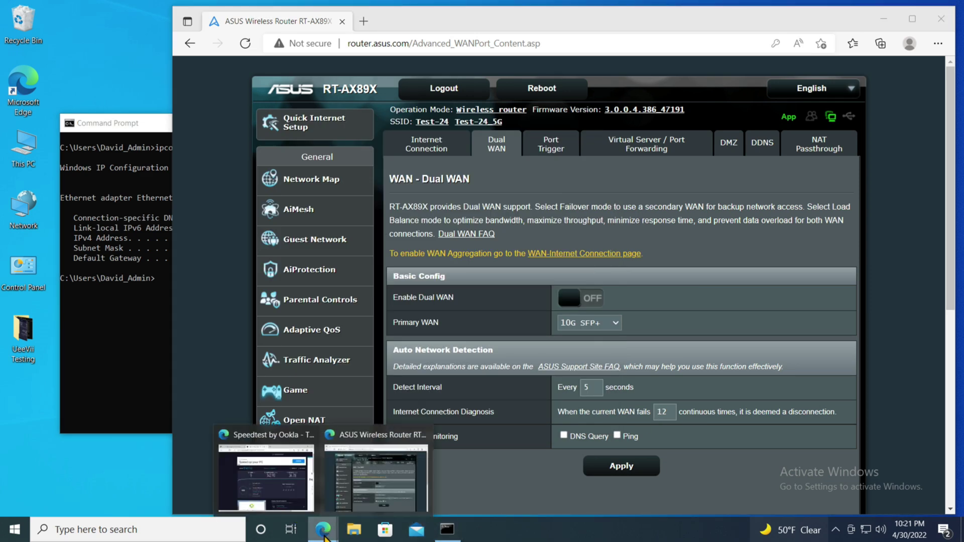
left_click(266, 477)
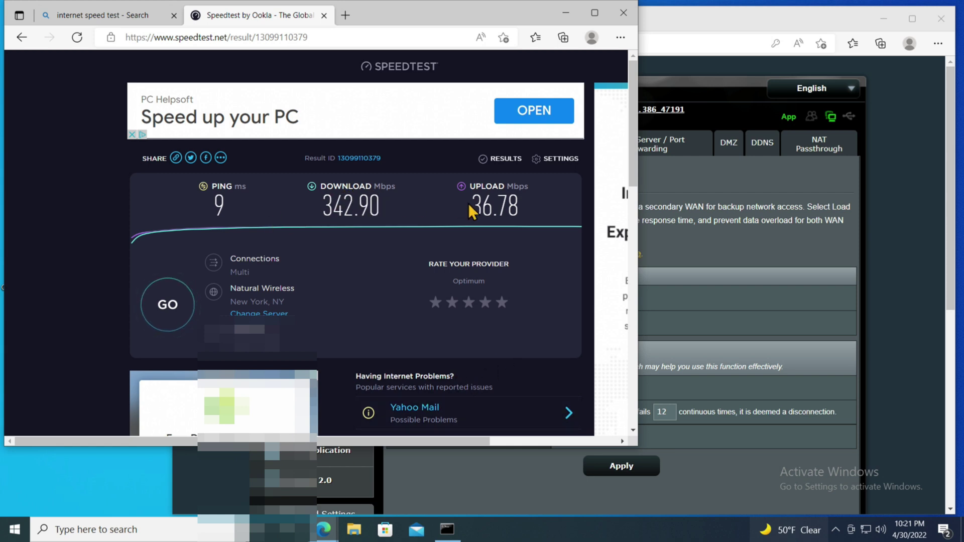
left_click(168, 308)
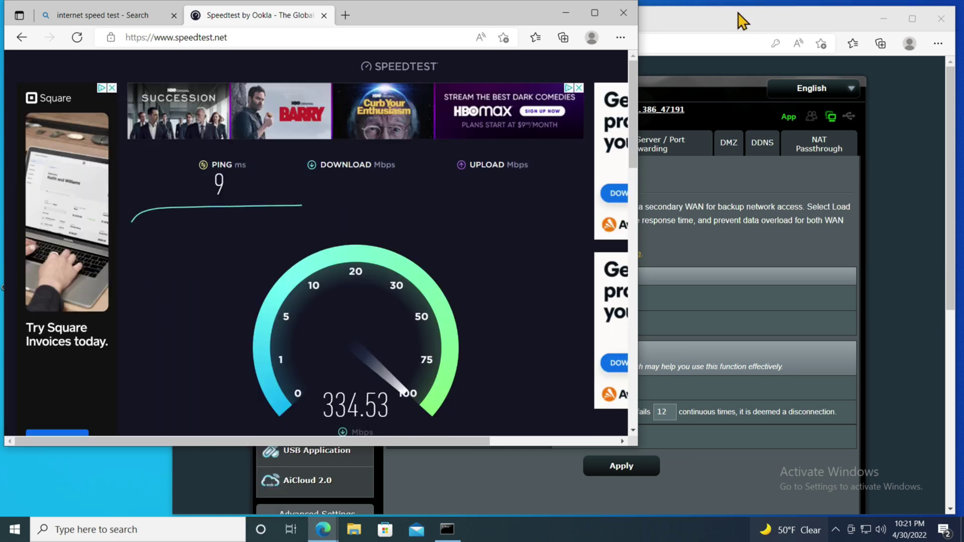
left_click(734, 19)
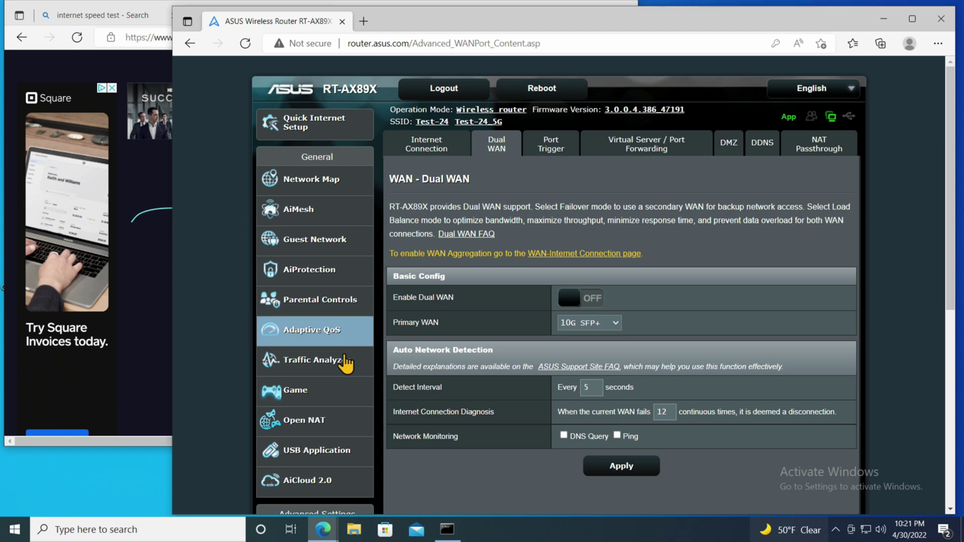
- Check the finished 350.97 Mbps down / 36.76 Mbps up result, then reopen the router's WAN settings
scroll(347, 362, "down", 5)
scroll(352, 354, "up", 3)
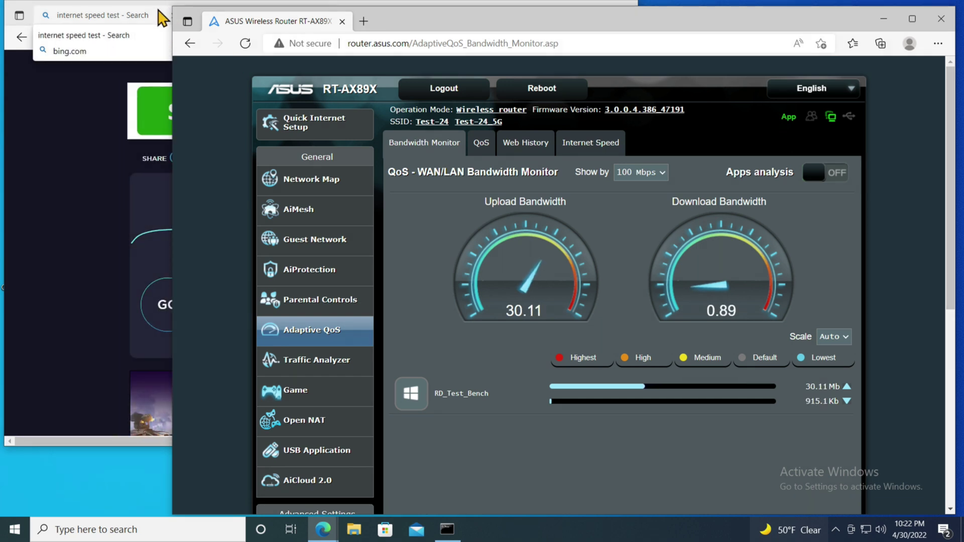
left_click(162, 17)
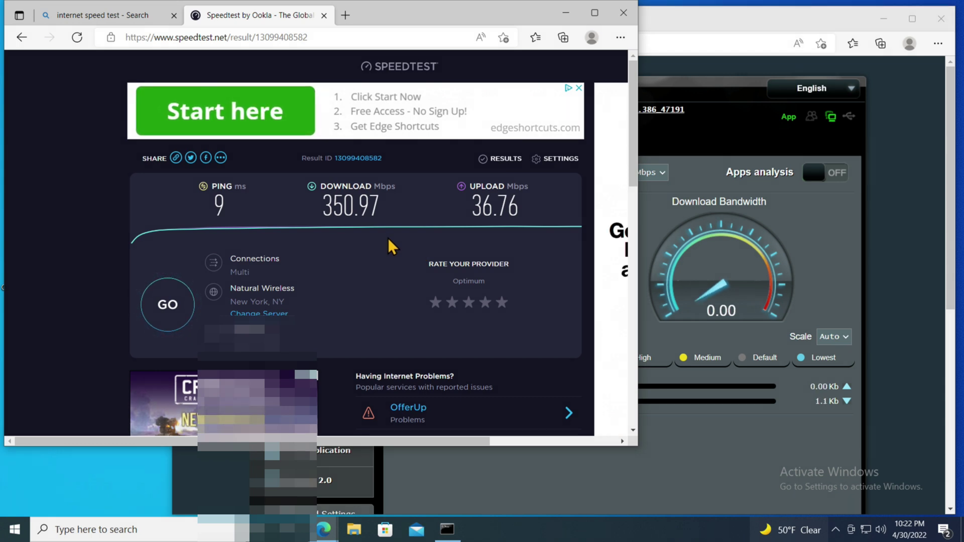
left_click(894, 134)
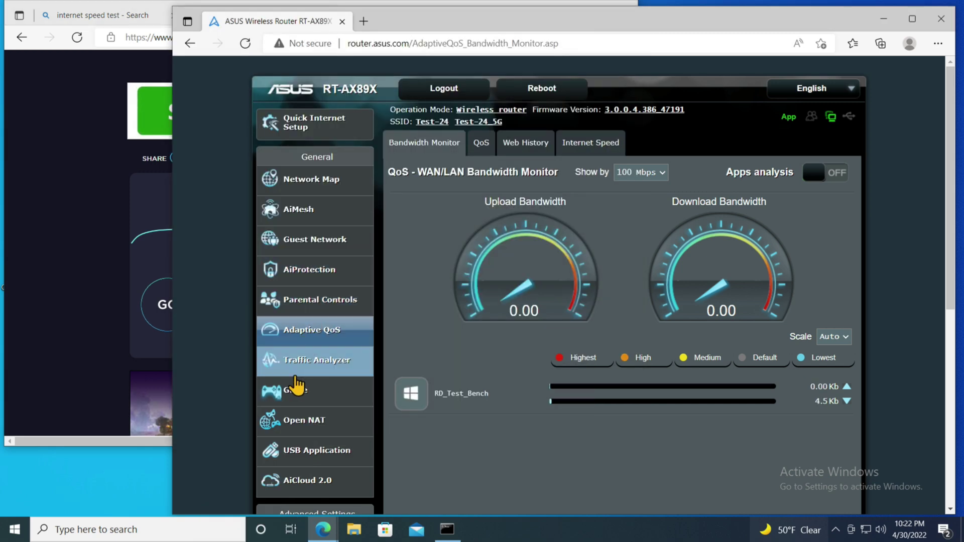
scroll(294, 388, "down", 5)
left_click(284, 326)
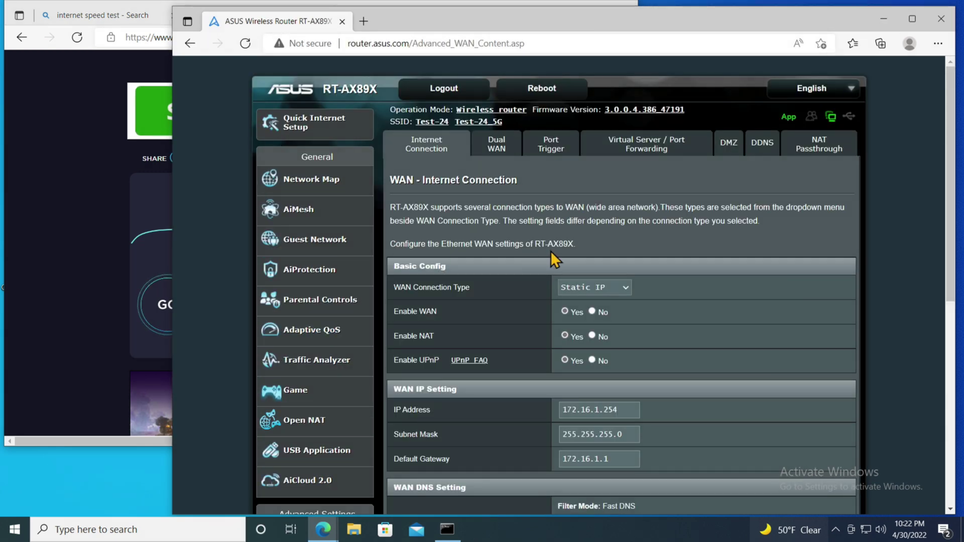
- On the Dual WAN tab, select 10G base-T as Primary WAN and apply it
left_click(496, 145)
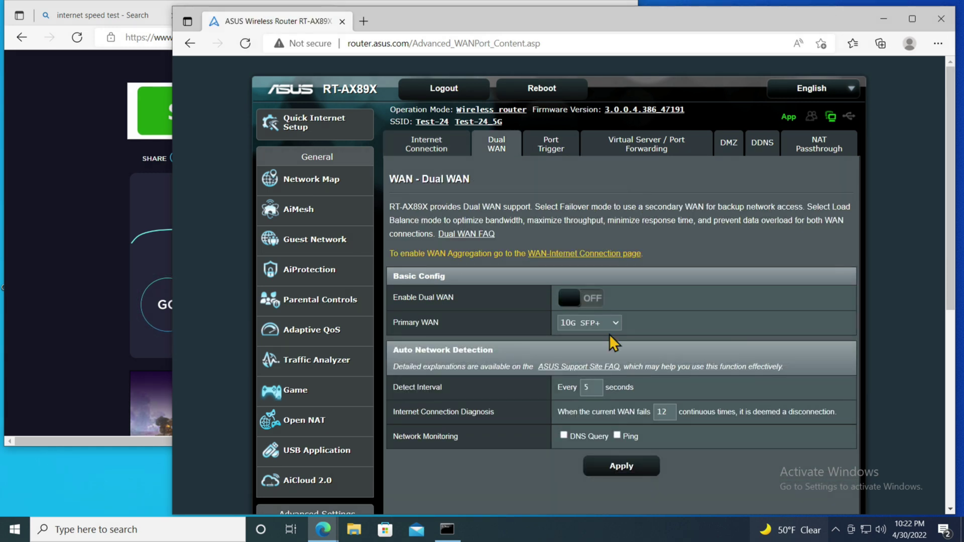
left_click(615, 321)
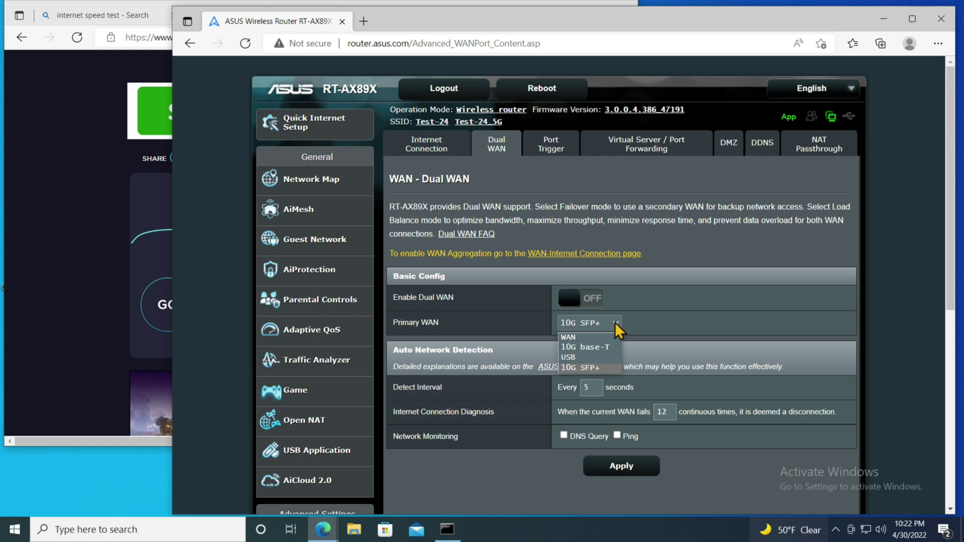
left_click(573, 348)
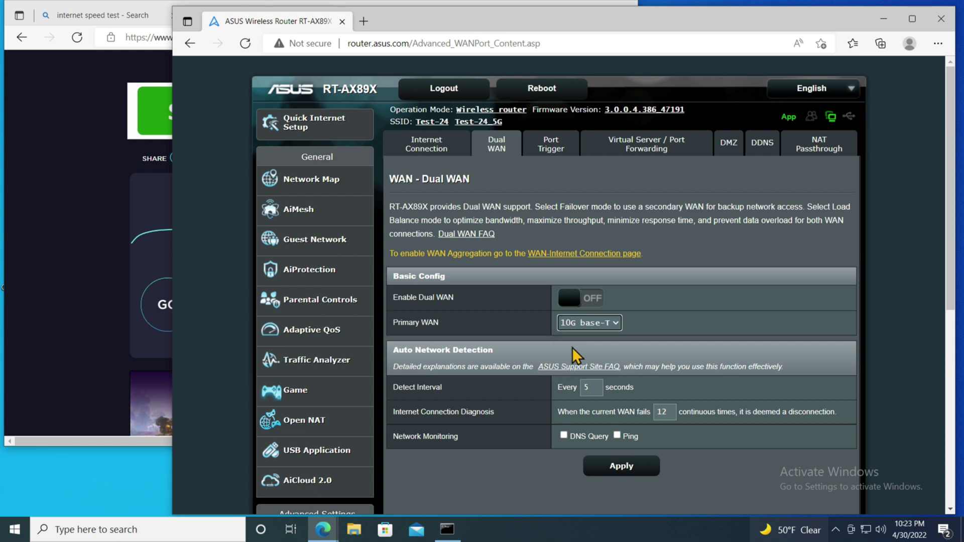
left_click(623, 475)
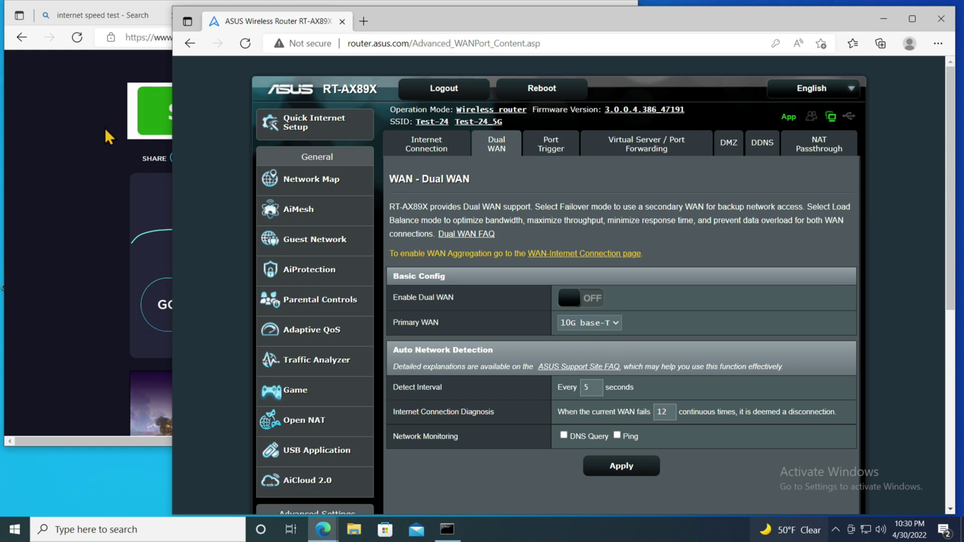
- Open the Adaptive QoS live bandwidth monitor on the router
left_click(328, 327)
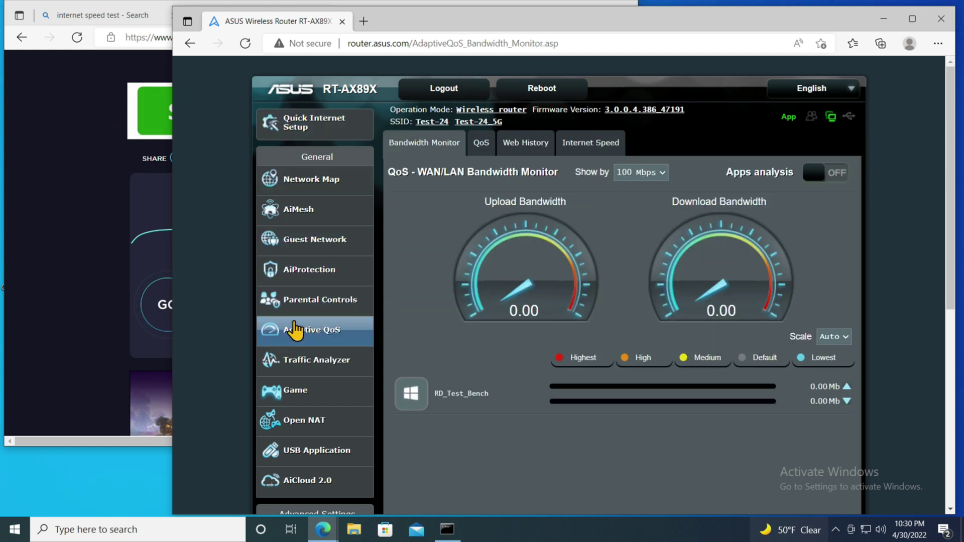
left_click(73, 159)
left_click(197, 462)
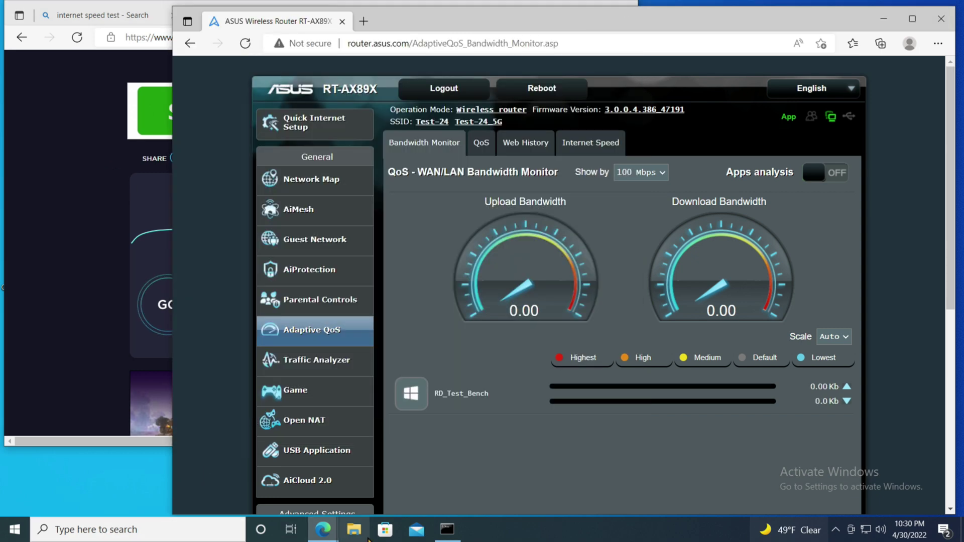
- Rerun ipconfig in Command Prompt, again showing 192.168.50.64 with gateway 192.168.50.1
left_click(447, 530)
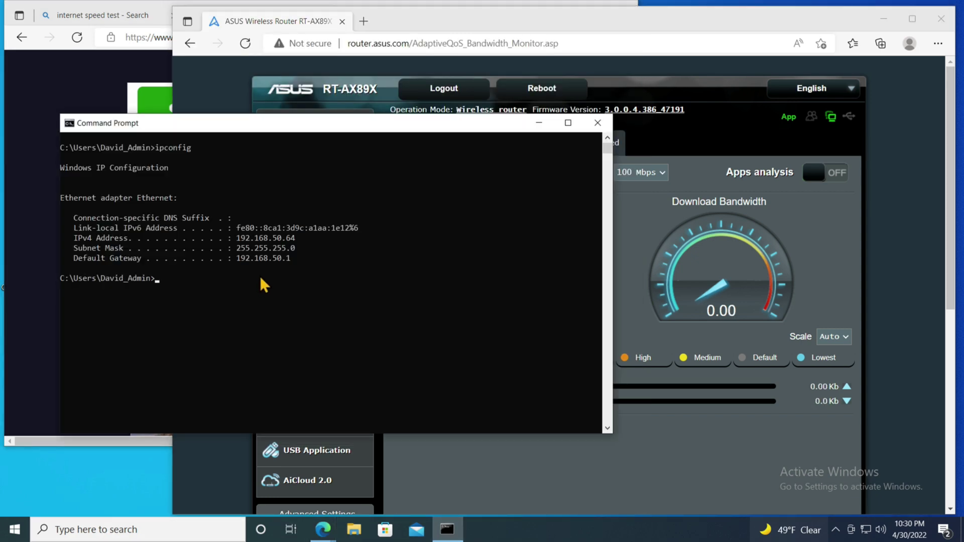
key("Up")
key("Return")
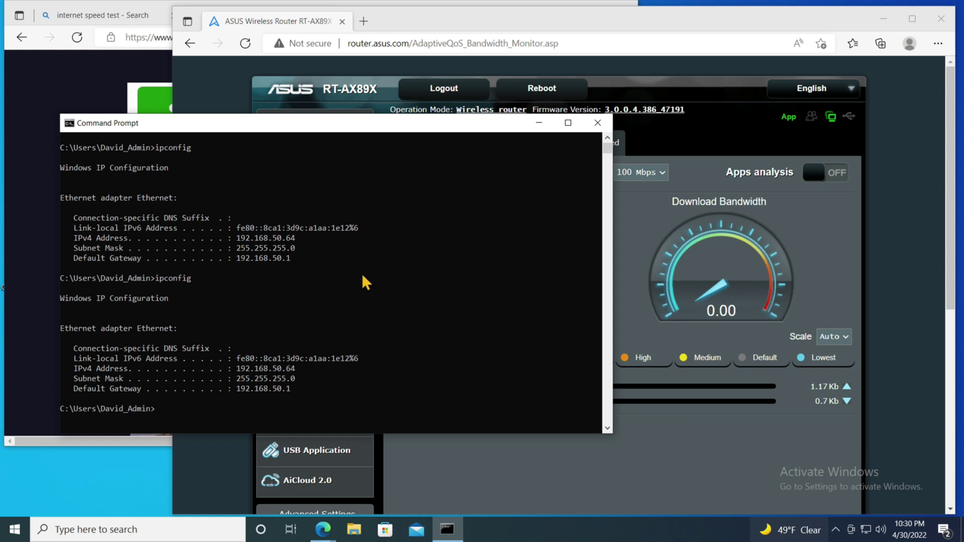
- Run two speed tests over 10G base-T while watching the bandwidth monitor, ending at 354.94 / 36.80 Mbps
left_click(69, 83)
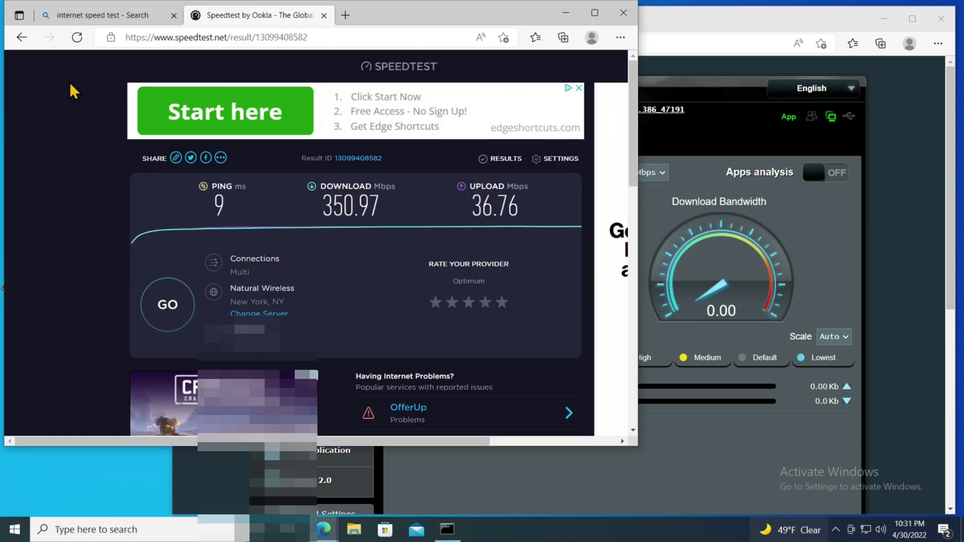
left_click(163, 316)
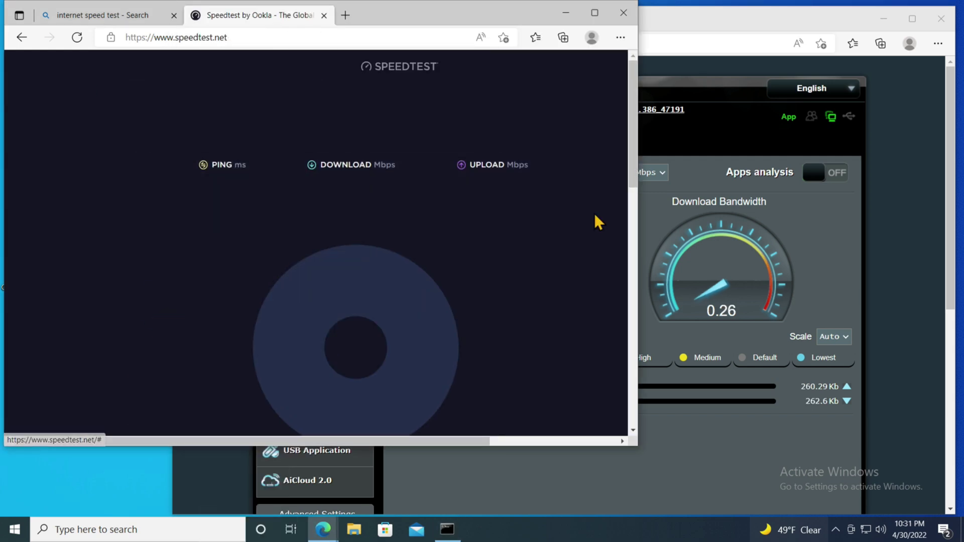
left_click(842, 257)
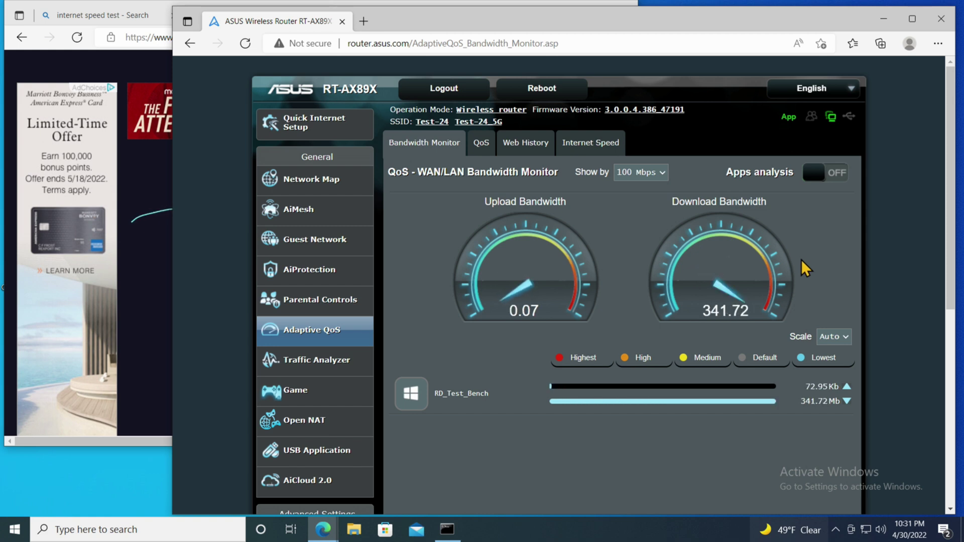
left_click(126, 255)
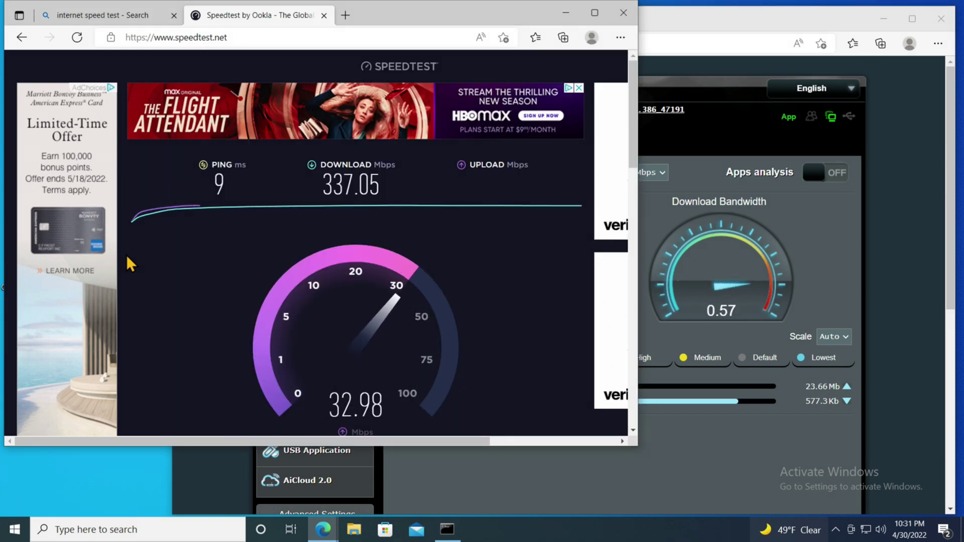
left_click(855, 243)
left_click(141, 293)
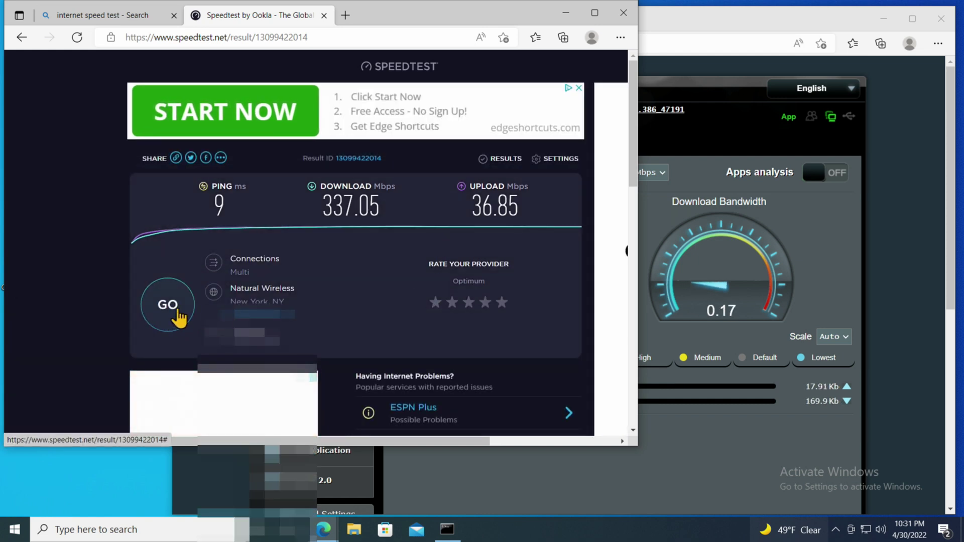
left_click(177, 312)
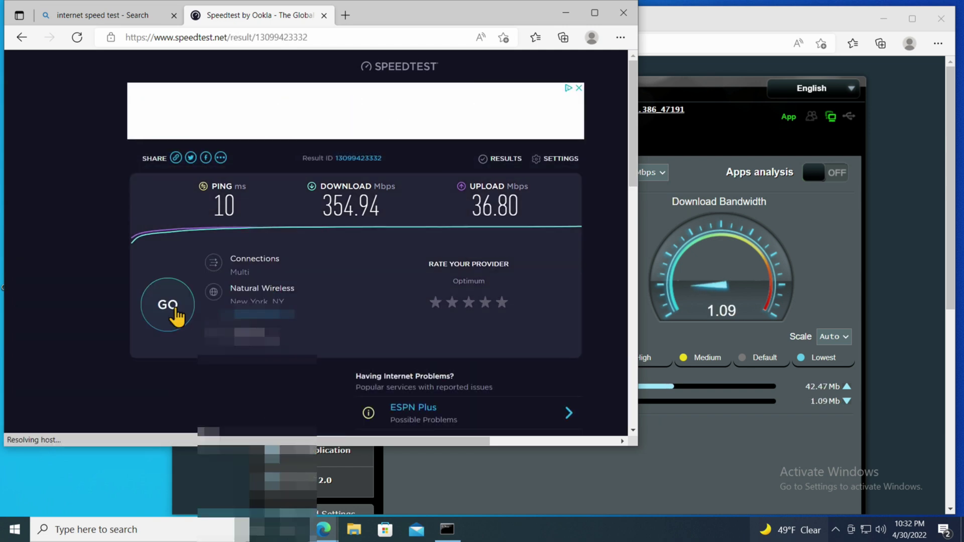
left_click(685, 22)
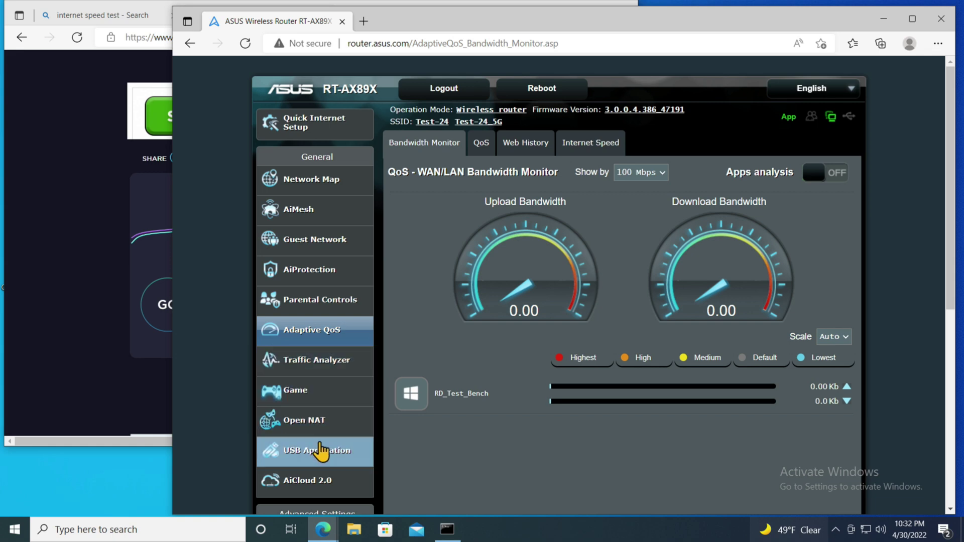
- In WAN > Dual WAN, set Primary WAN back to 10G SFP+ and apply
scroll(320, 451, "down", 3)
left_click(301, 455)
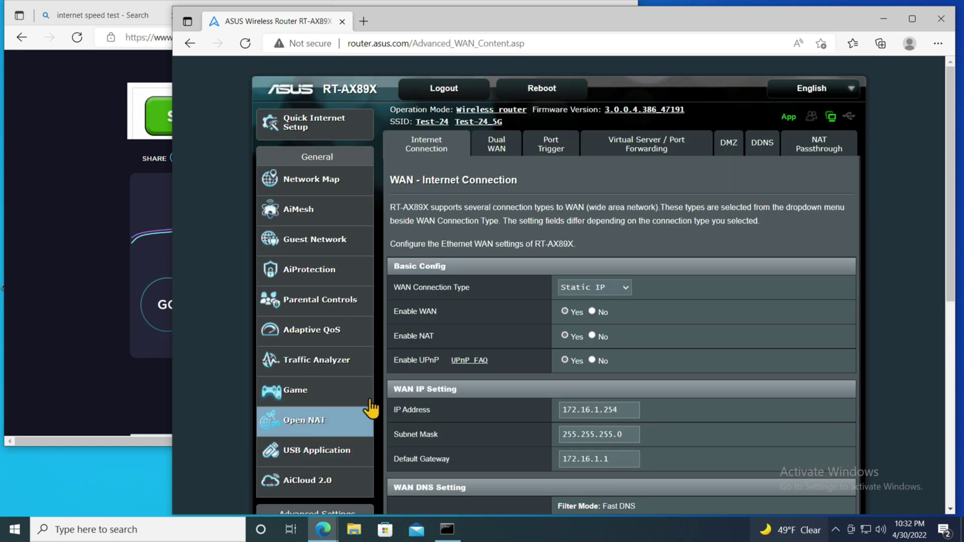
left_click(498, 145)
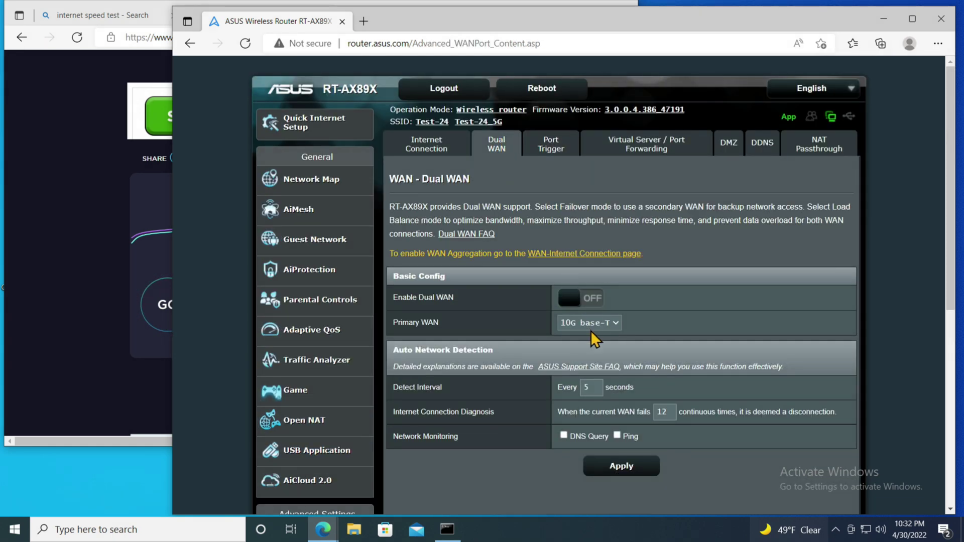
left_click(616, 324)
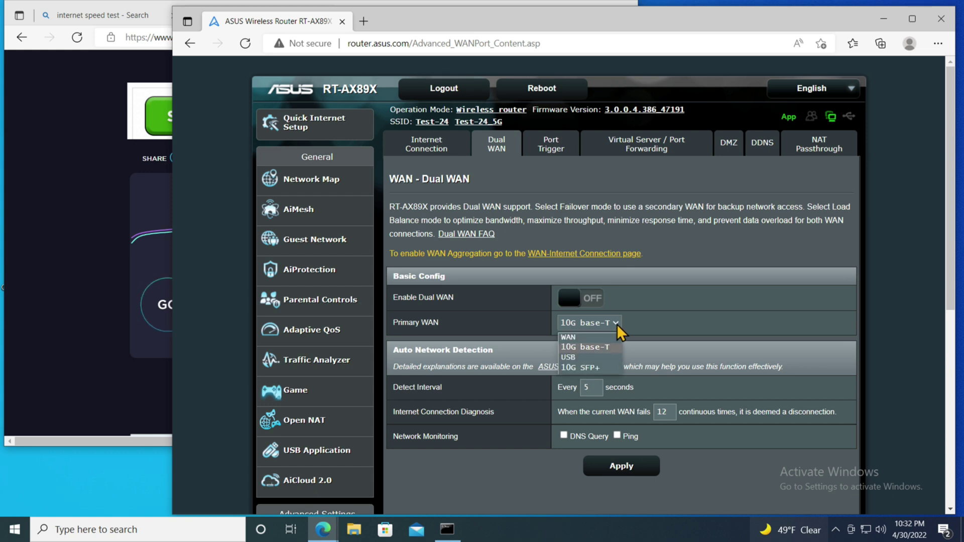
left_click(580, 367)
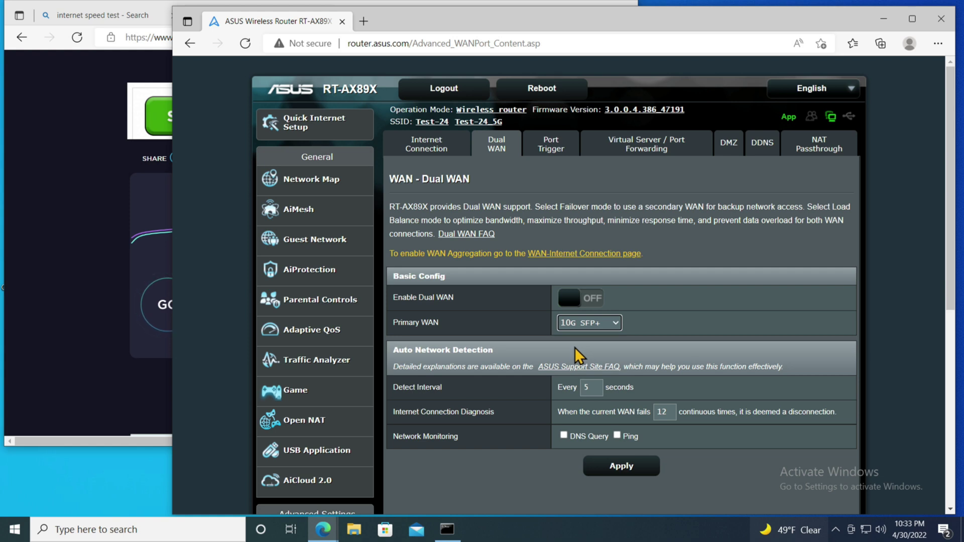
left_click(633, 467)
- Confirm the reboot so the router restarts with 10G SFP+ as primary WAN
left_click(616, 141)
- Open the bandwidth monitor and rerun ipconfig, confirming 192.168.50.64 with gateway 192.168.50.1
left_click(315, 328)
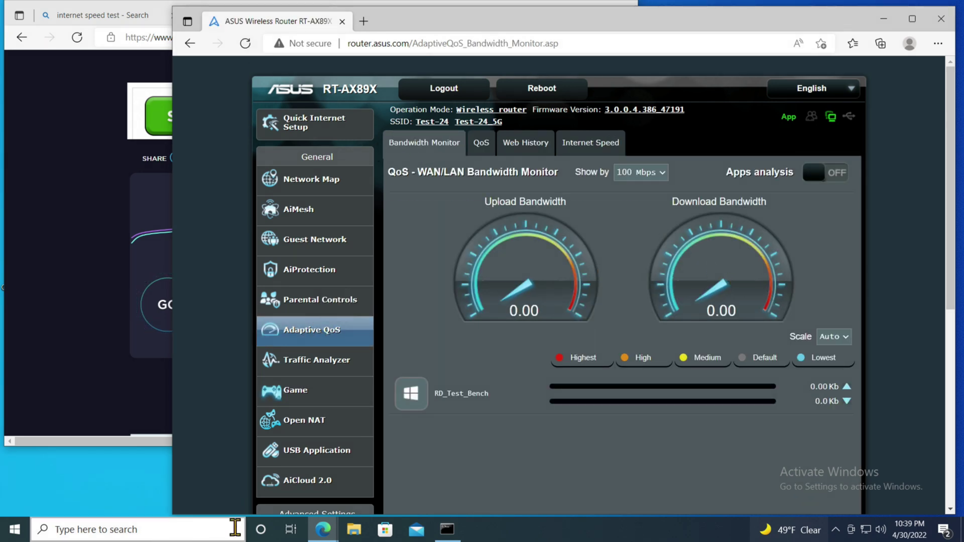
left_click(447, 530)
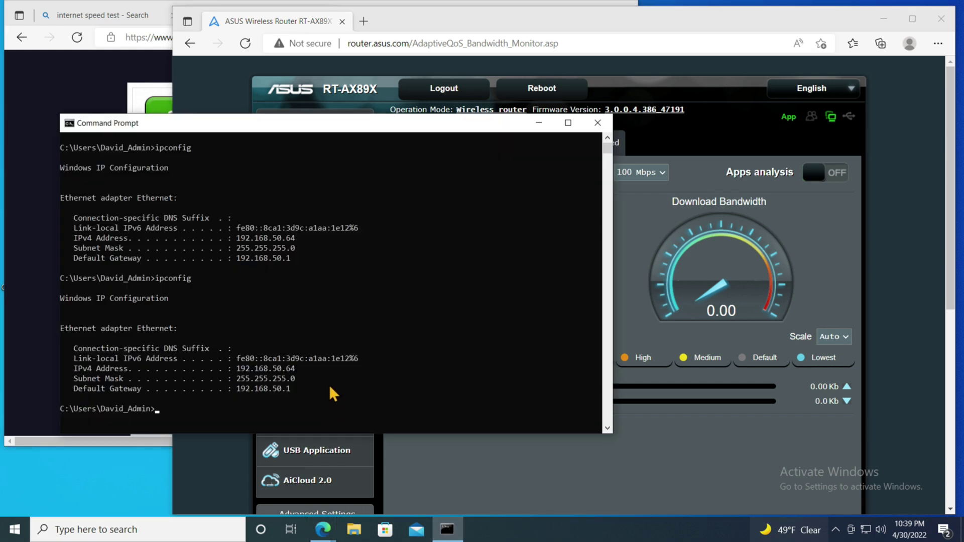
key("Up")
key("Return")
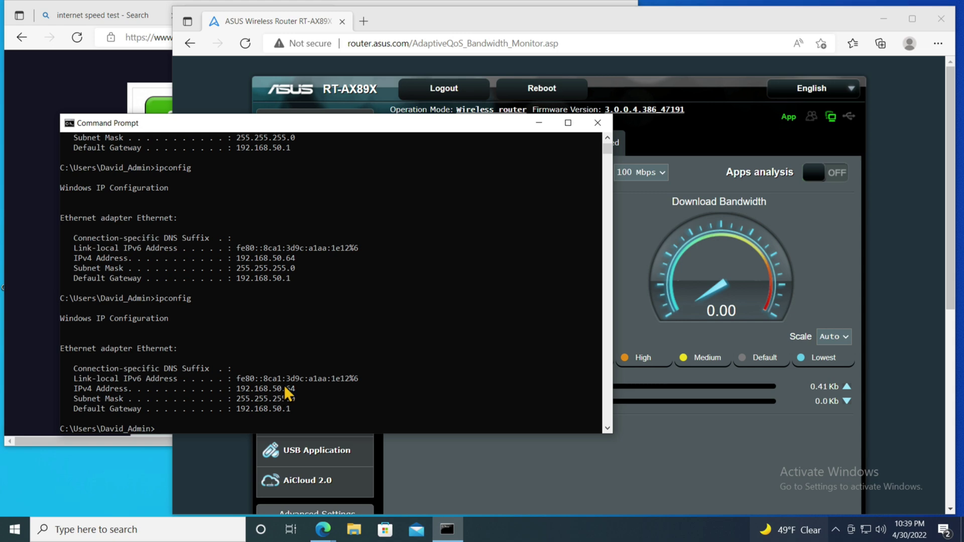
left_click(166, 92)
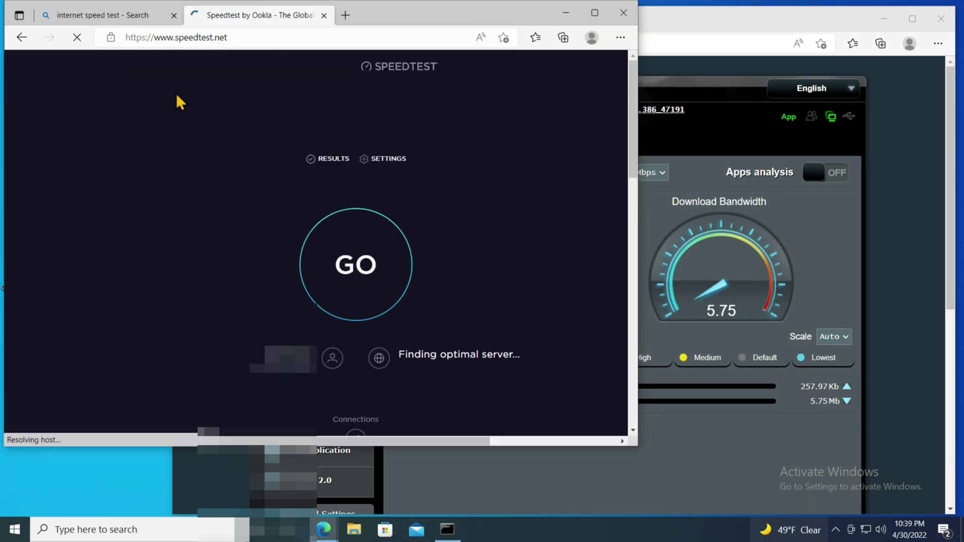
- Run a Speedtest over 10G SFP+ while watching router traffic on the bandwidth monitor
left_click(376, 271)
left_click(854, 273)
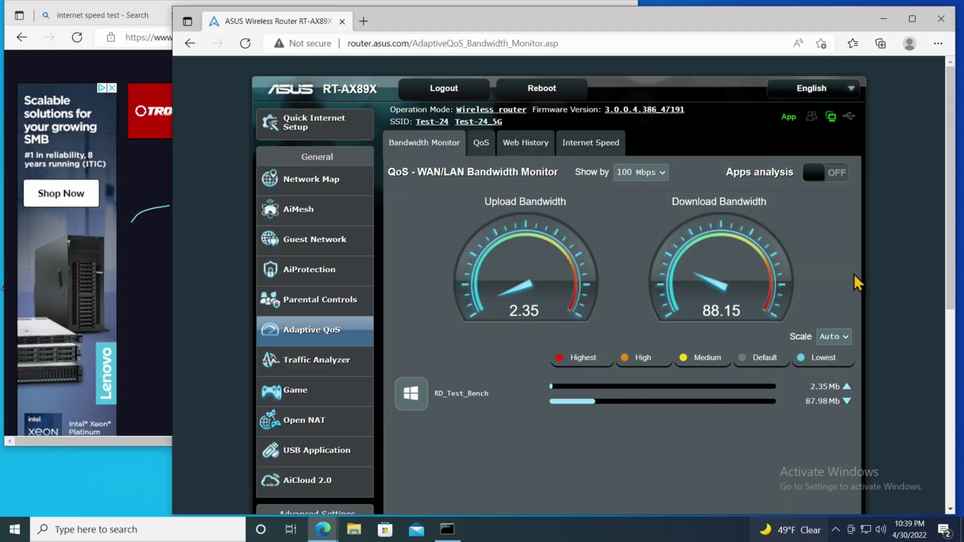
left_click(158, 343)
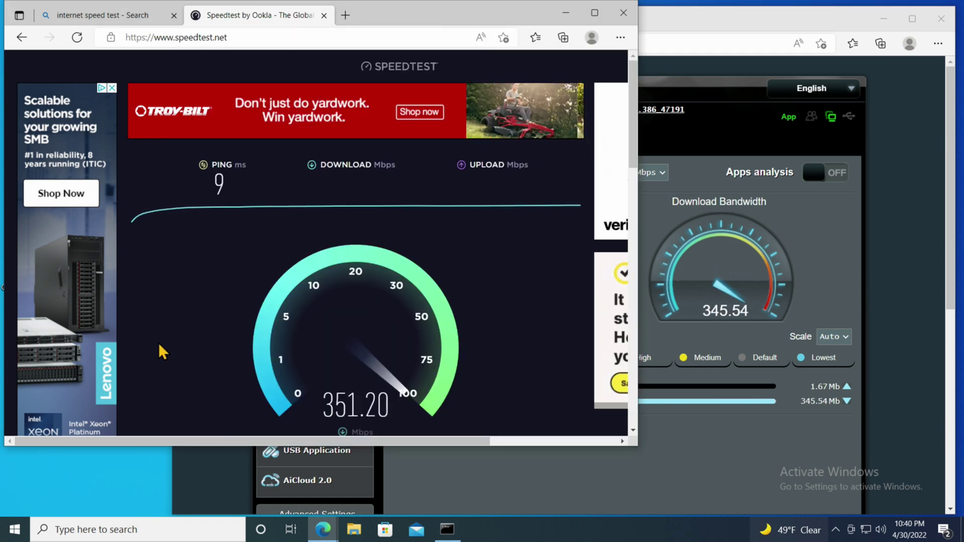